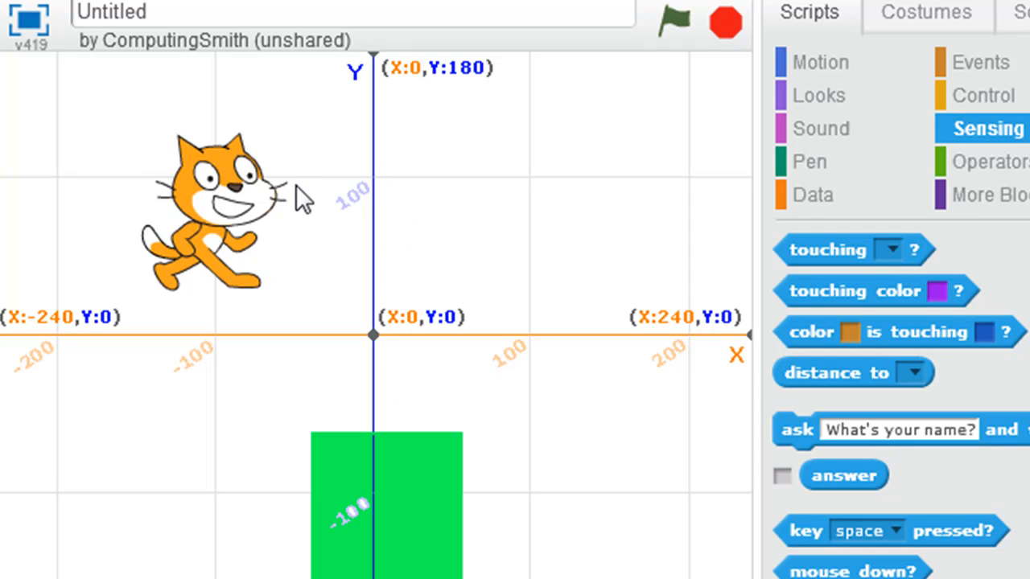
- Drag the cat around the stage and drop it at the centre, just above the origin
{"action": "left_click_drag", "start_coordinate": [274, 201], "coordinate": [260, 164]}
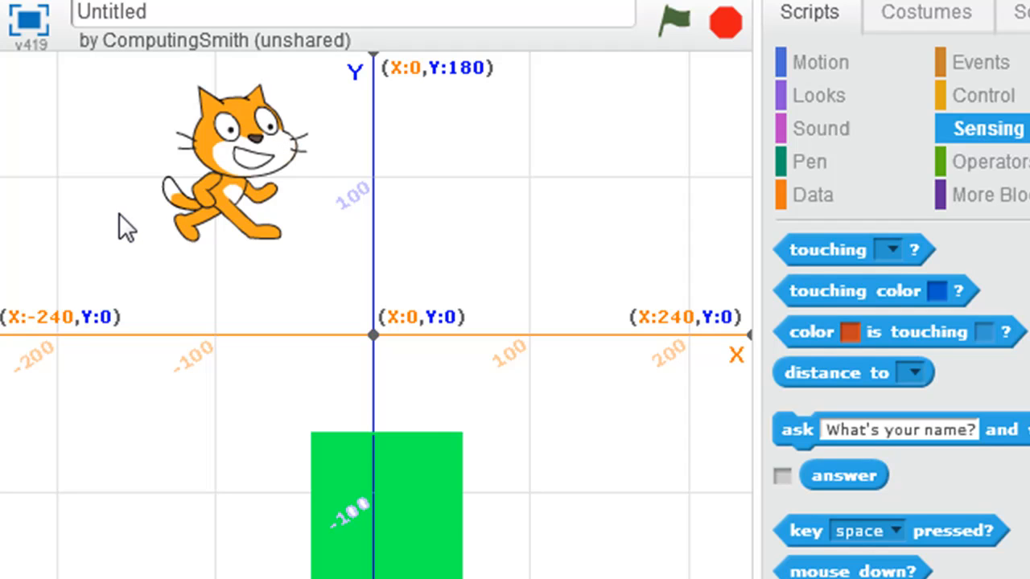
{"action": "left_click_drag", "start_coordinate": [211, 189], "coordinate": [602, 527]}
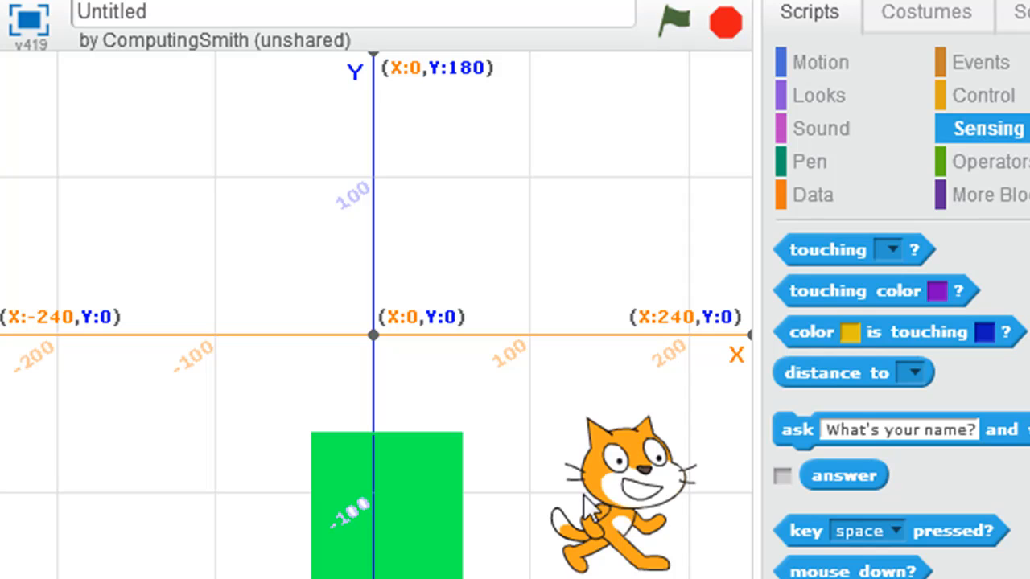
{"action": "mouse_move", "coordinate": [621, 507]}
{"action": "left_mouse_down"}
{"action": "mouse_move", "coordinate": [598, 487]}
{"action": "mouse_move", "coordinate": [605, 515]}
{"action": "left_mouse_up"}
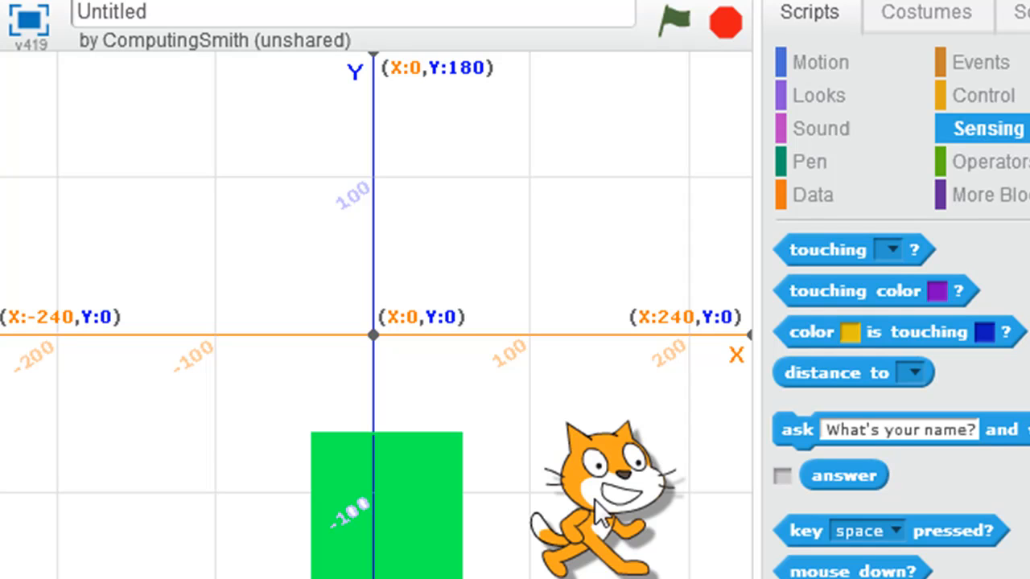
{"action": "left_click_drag", "start_coordinate": [602, 515], "coordinate": [664, 508]}
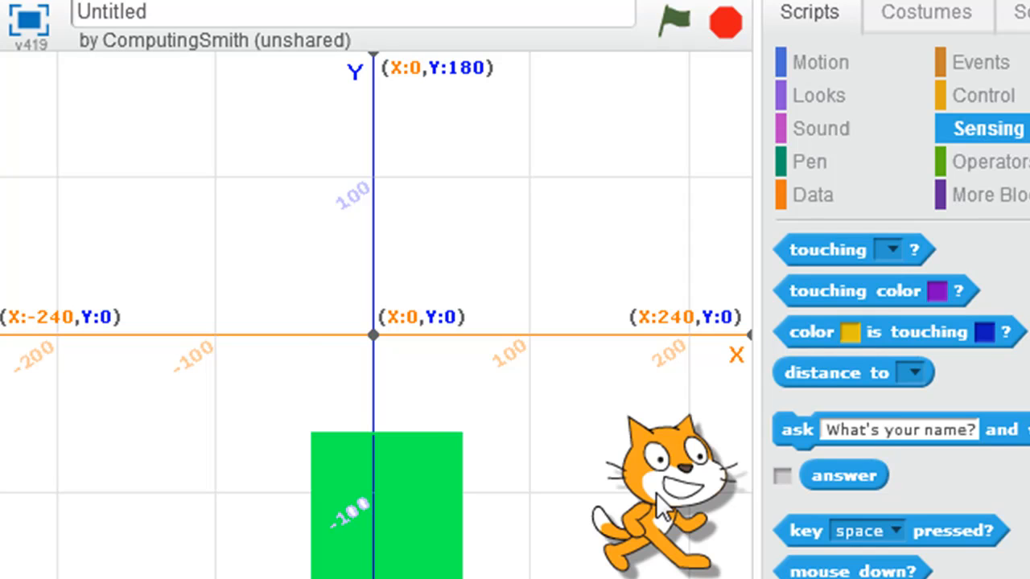
{"action": "left_click_drag", "start_coordinate": [664, 508], "coordinate": [383, 283]}
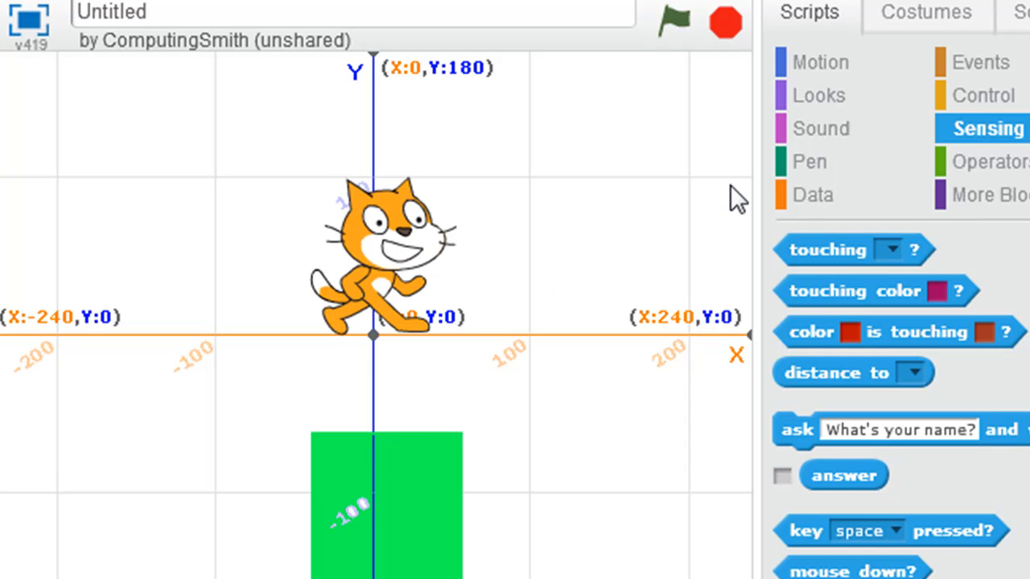
- Start a script with 'when green flag clicked' and a 'forever' loop attached under it
{"action": "left_click", "coordinate": [978, 63]}
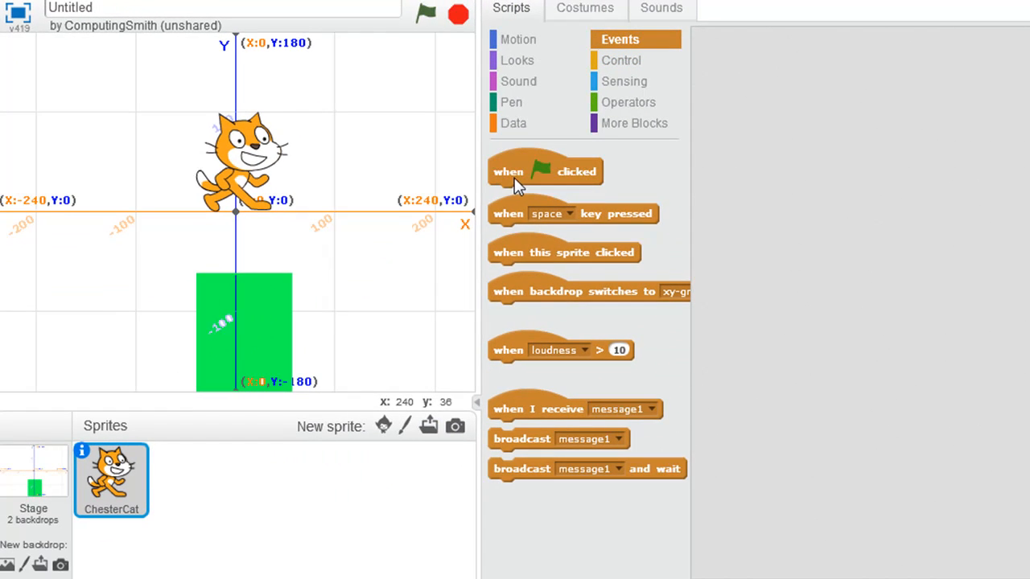
{"action": "left_click_drag", "start_coordinate": [519, 171], "coordinate": [821, 122]}
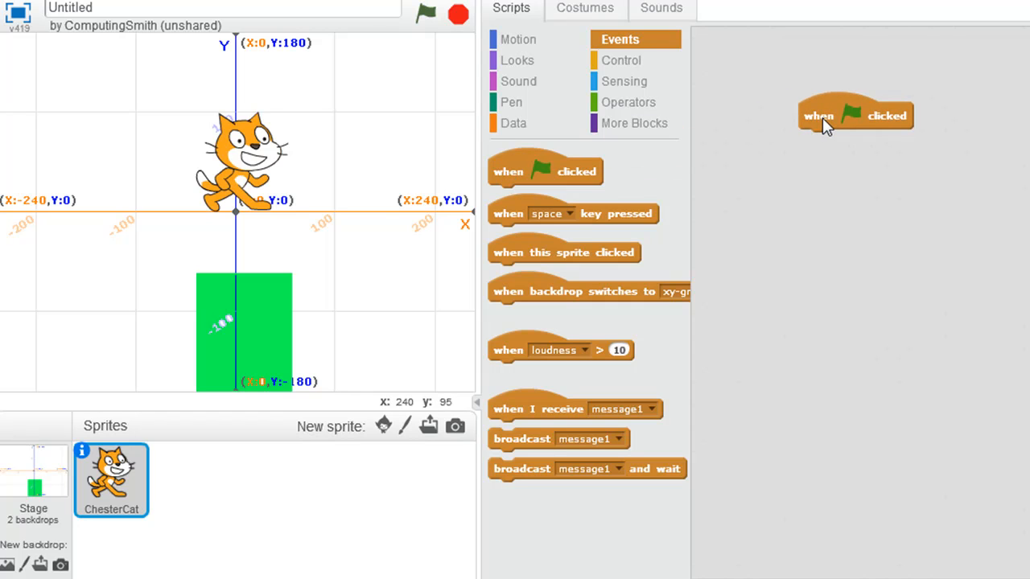
{"action": "left_click", "coordinate": [621, 61]}
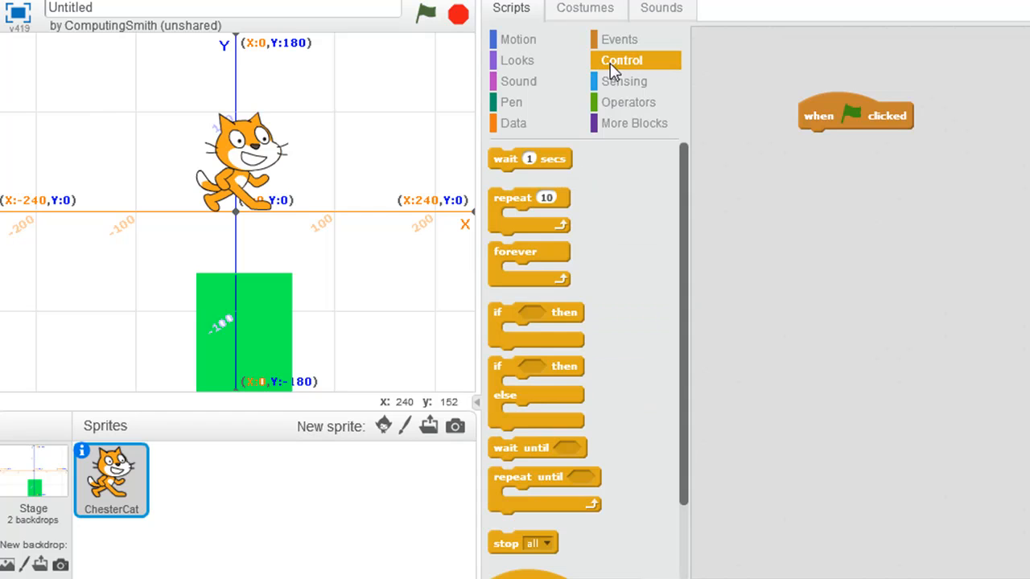
{"action": "left_click_drag", "start_coordinate": [515, 253], "coordinate": [861, 137]}
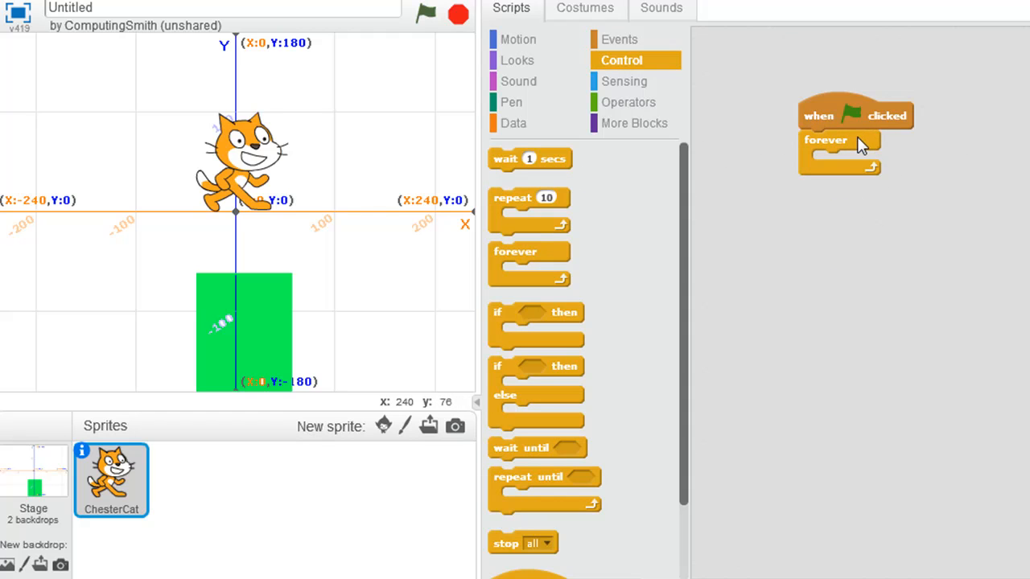
- Put 'change y by' inside the forever loop and set its value to -3
{"action": "left_click", "coordinate": [520, 40]}
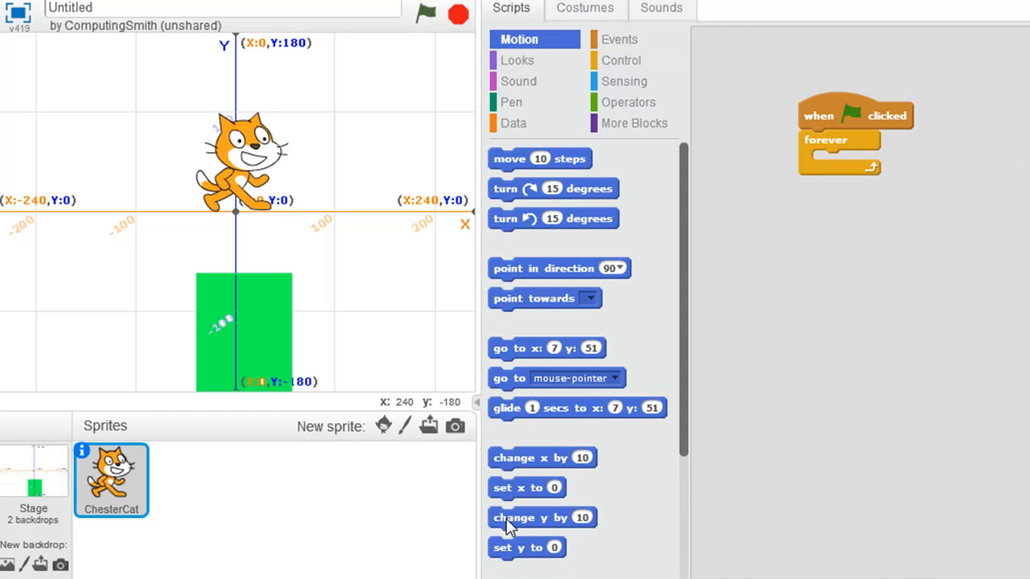
{"action": "left_click_drag", "start_coordinate": [507, 519], "coordinate": [825, 172]}
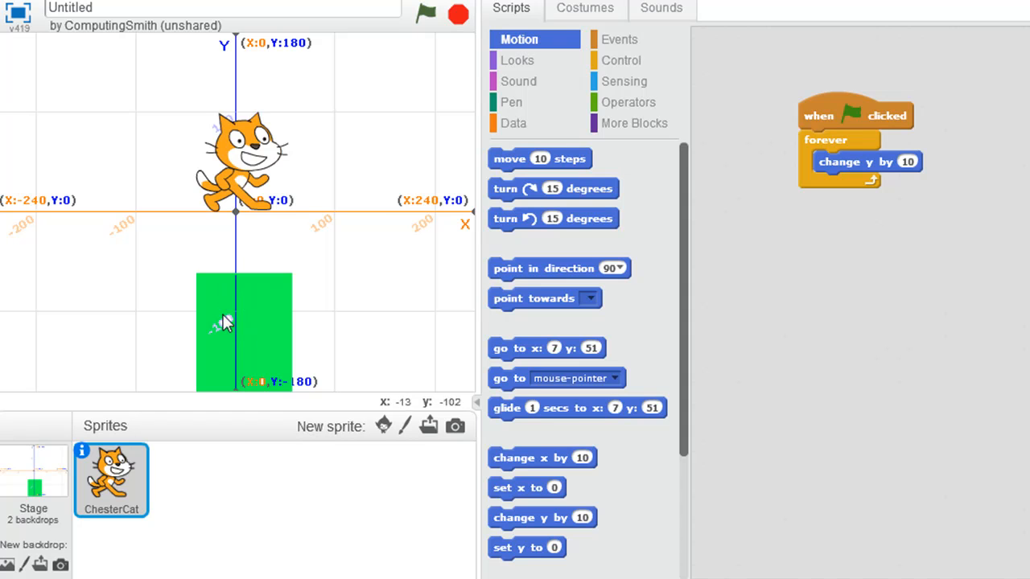
{"action": "left_click", "coordinate": [907, 161]}
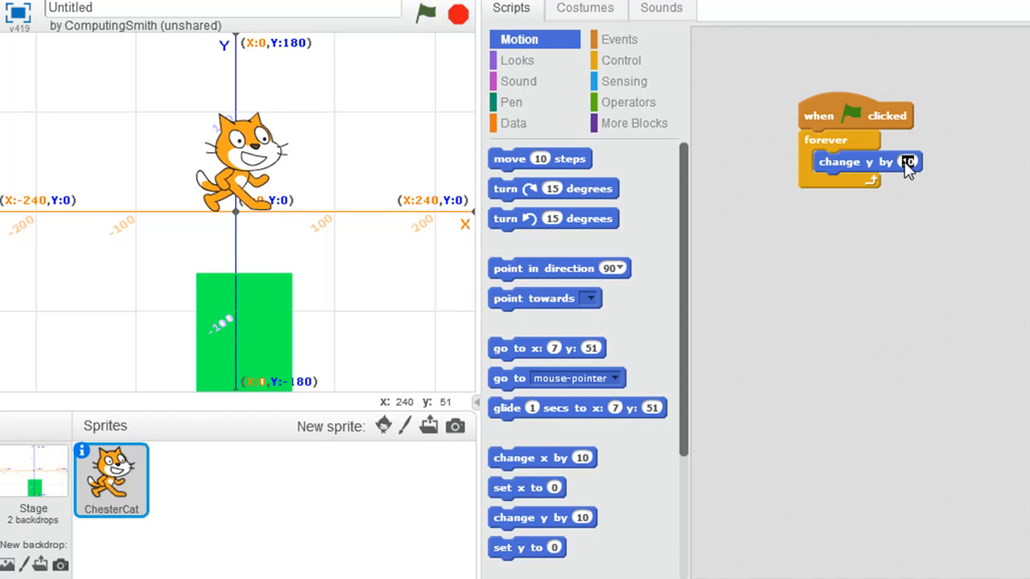
{"action": "type", "text": "-"}
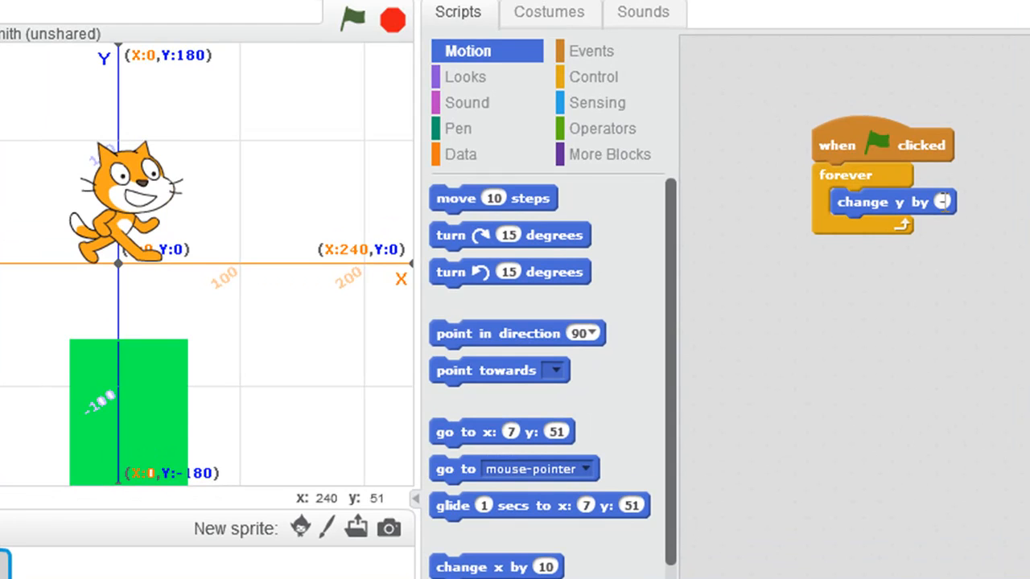
{"action": "type", "text": "3"}
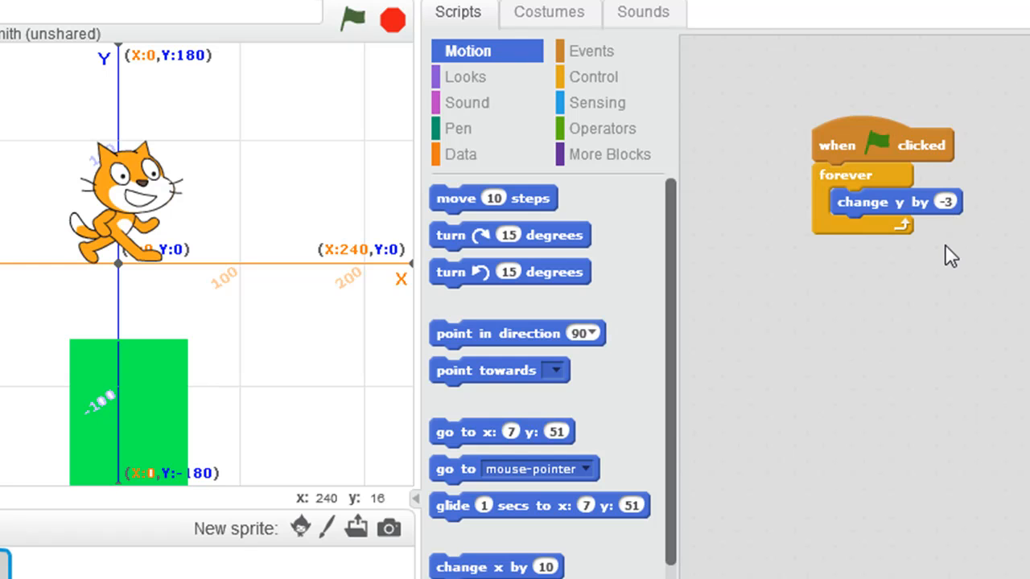
- Run the script with the green flag, watch the cat sink into the green block, then stop it
{"action": "left_click", "coordinate": [351, 18]}
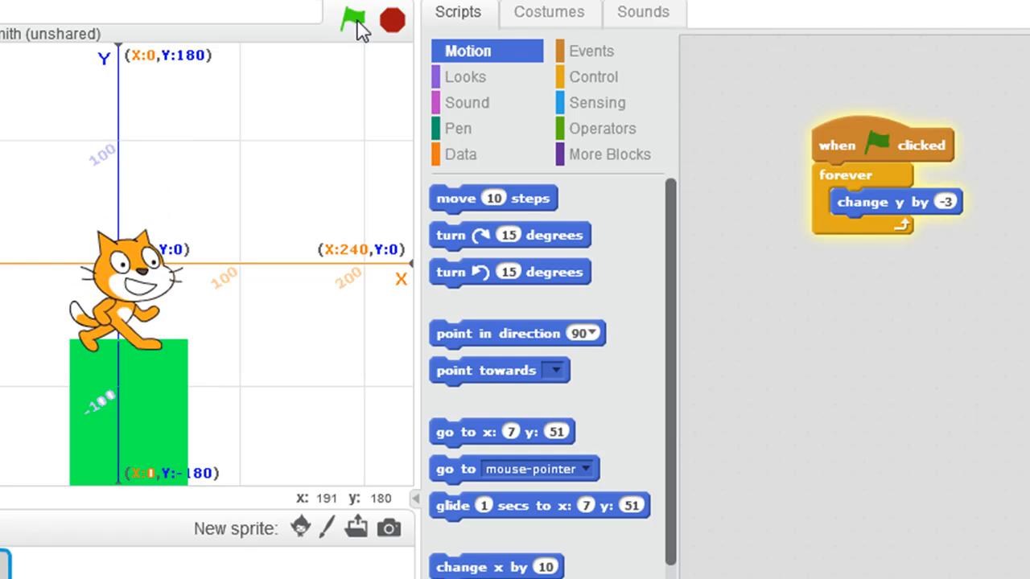
{"action": "left_click", "coordinate": [394, 19]}
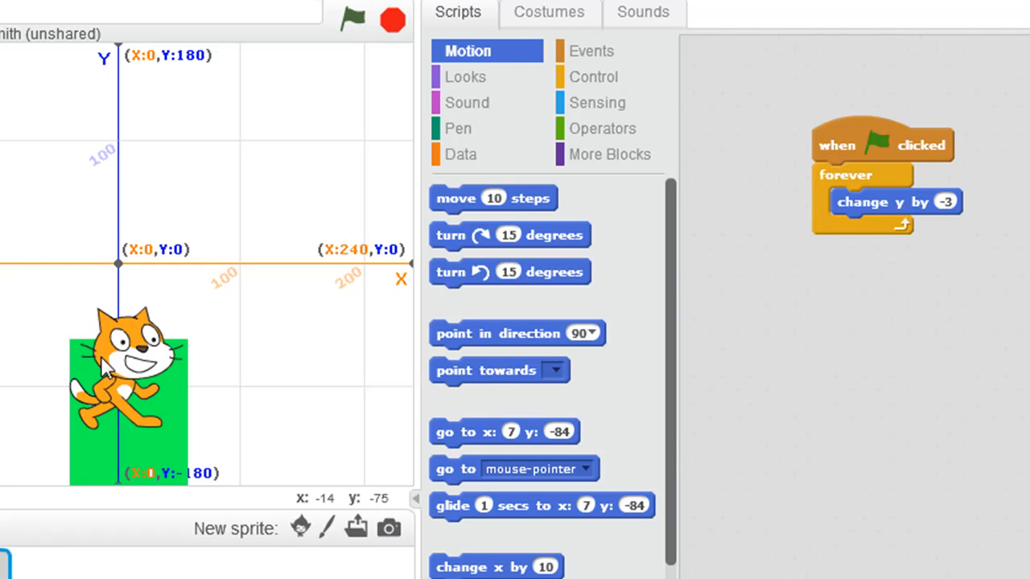
- Lift the cat back up above the origin and discard the forever loop from the script
{"action": "mouse_move", "coordinate": [108, 370]}
{"action": "left_mouse_down"}
{"action": "mouse_move", "coordinate": [58, 286]}
{"action": "mouse_move", "coordinate": [105, 169]}
{"action": "left_mouse_up"}
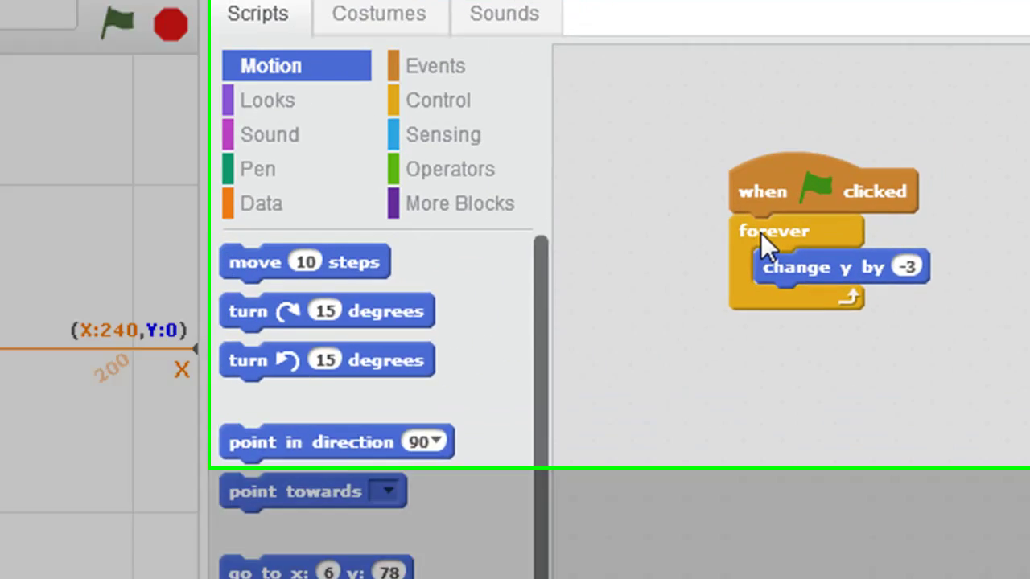
{"action": "mouse_move", "coordinate": [837, 181]}
{"action": "left_mouse_down"}
{"action": "mouse_move", "coordinate": [823, 511]}
{"action": "mouse_move", "coordinate": [950, 564]}
{"action": "left_mouse_up"}
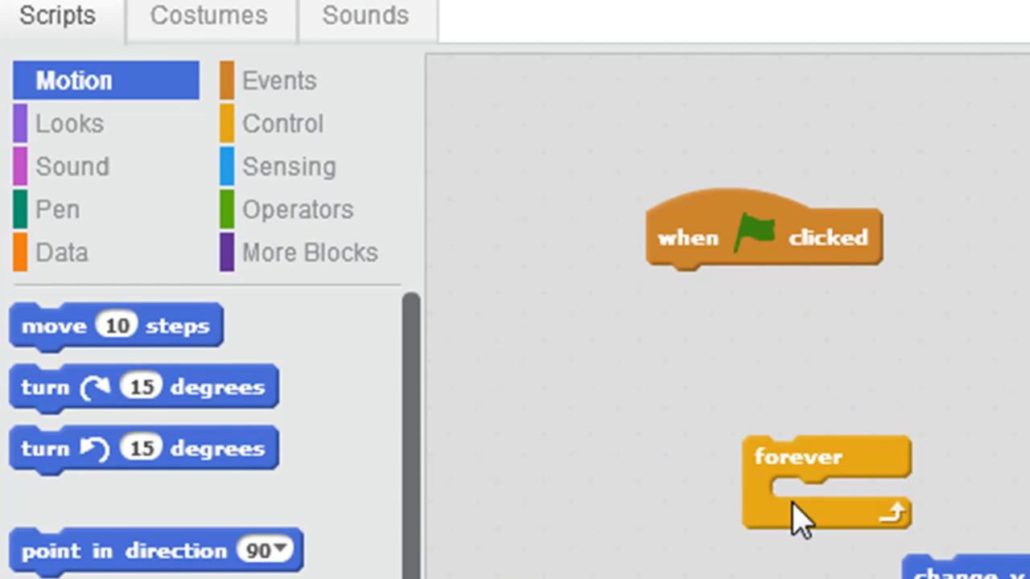
{"action": "left_click_drag", "start_coordinate": [805, 524], "coordinate": [183, 516]}
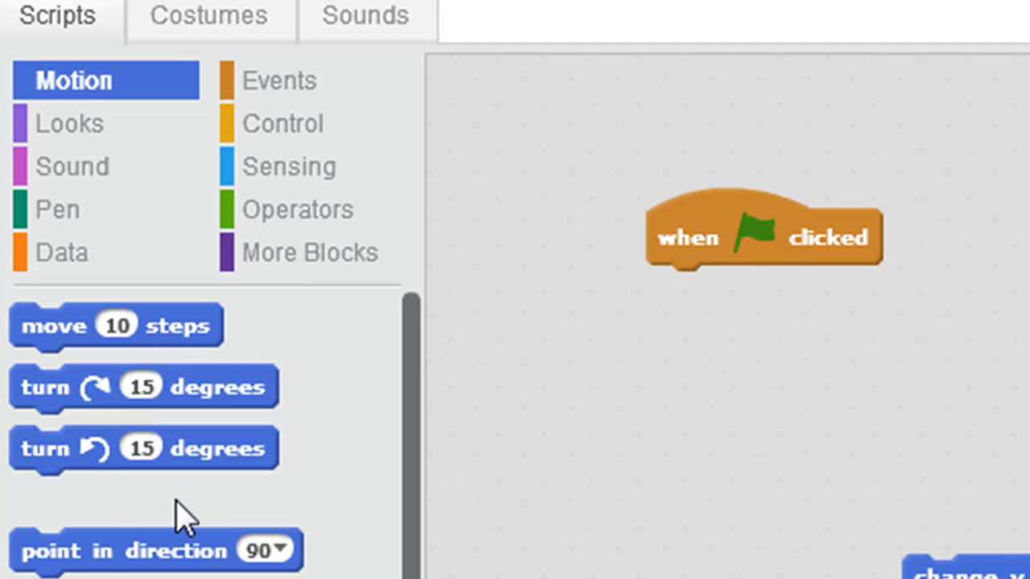
- Attach an empty 'repeat until' loop under the flag event
{"action": "left_click", "coordinate": [282, 124]}
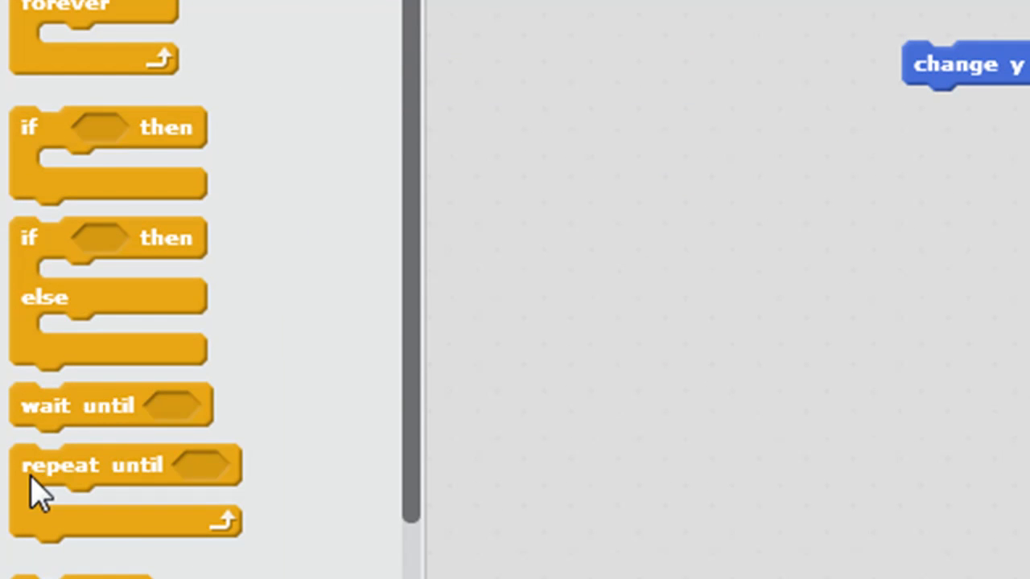
{"action": "mouse_move", "coordinate": [33, 475]}
{"action": "left_mouse_down"}
{"action": "mouse_move", "coordinate": [321, 240]}
{"action": "mouse_move", "coordinate": [688, 312]}
{"action": "left_mouse_up"}
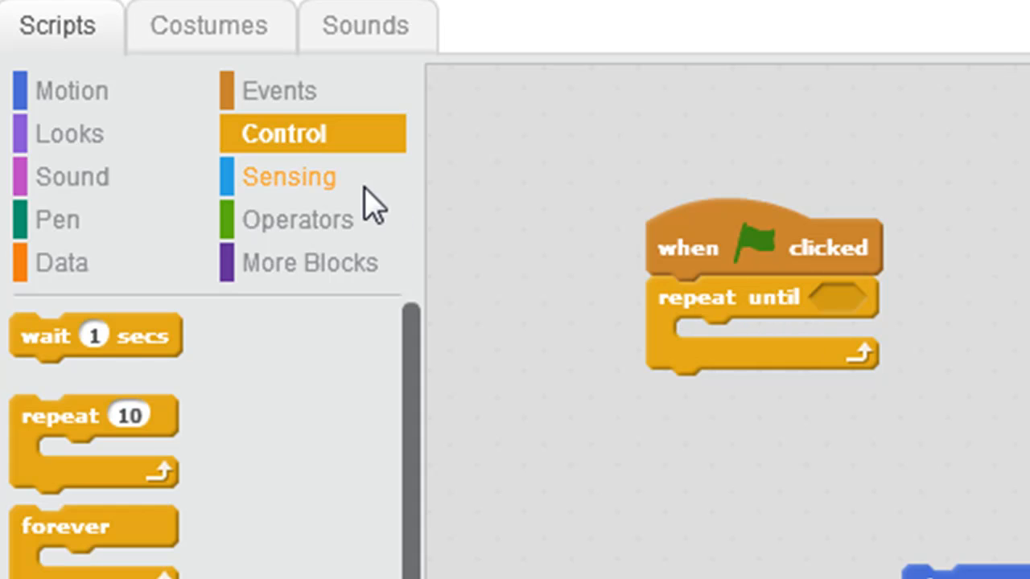
- Make the loop condition 'touching color' and sample the green block's colour for it
{"action": "left_click", "coordinate": [302, 193]}
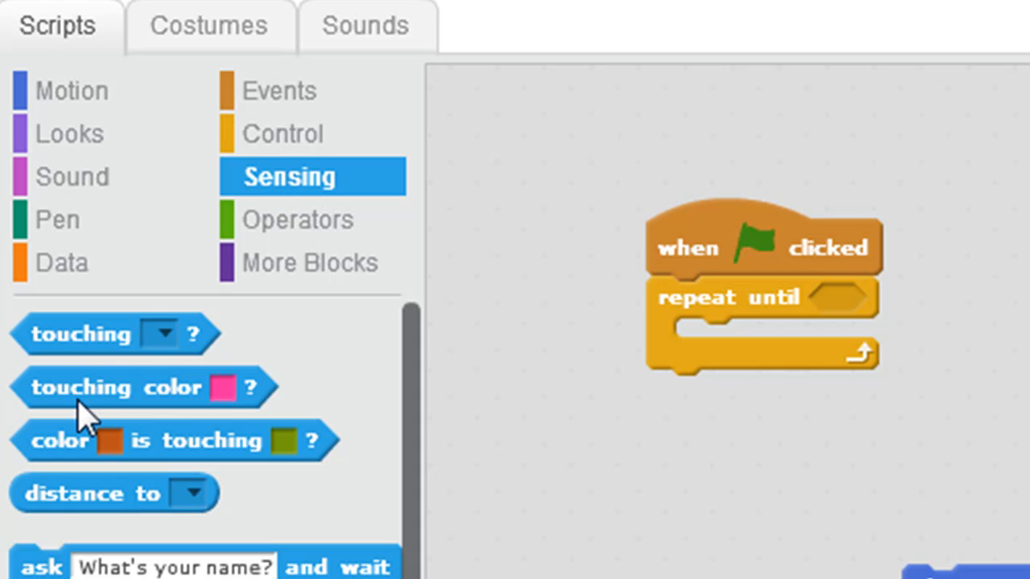
{"action": "left_click_drag", "start_coordinate": [103, 401], "coordinate": [918, 326]}
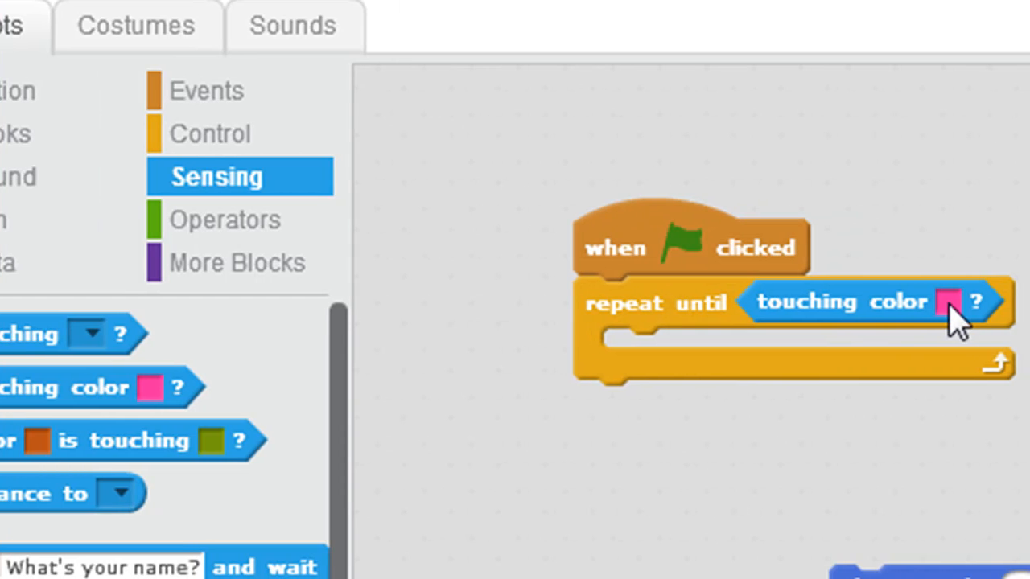
{"action": "left_click", "coordinate": [950, 304]}
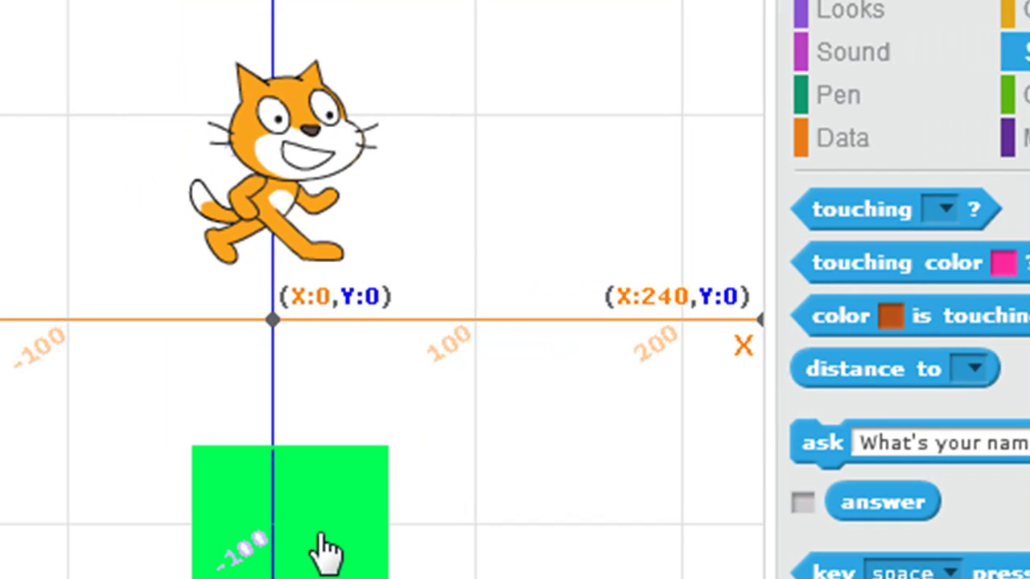
{"action": "left_click", "coordinate": [325, 551]}
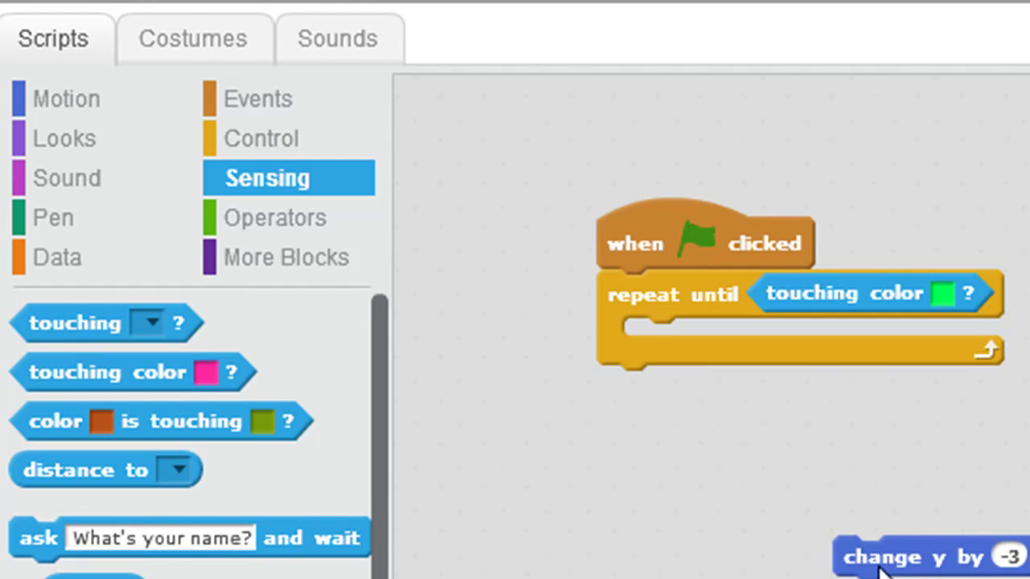
- Drop 'change y by -3' inside the repeat-until loop
{"action": "left_click_drag", "start_coordinate": [889, 558], "coordinate": [680, 354]}
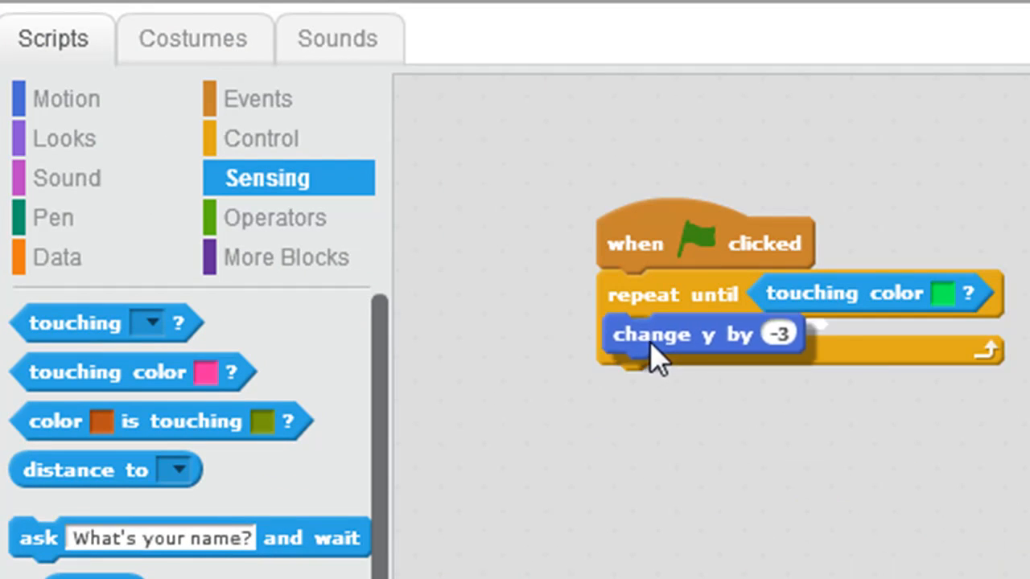
{"action": "left_click", "coordinate": [673, 349]}
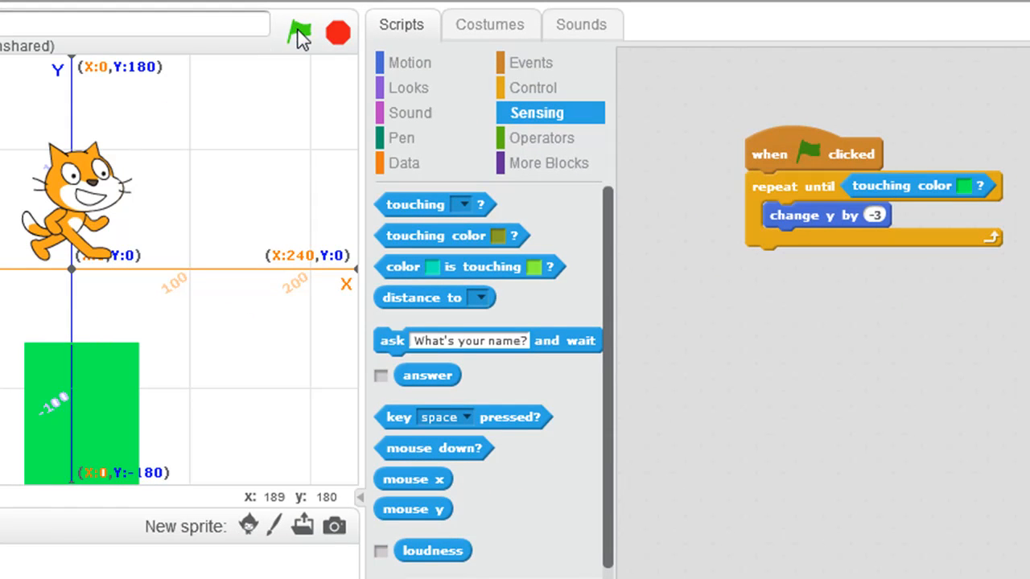
- Run the script so the cat falls and stops on top of the green block
{"action": "left_click", "coordinate": [299, 31]}
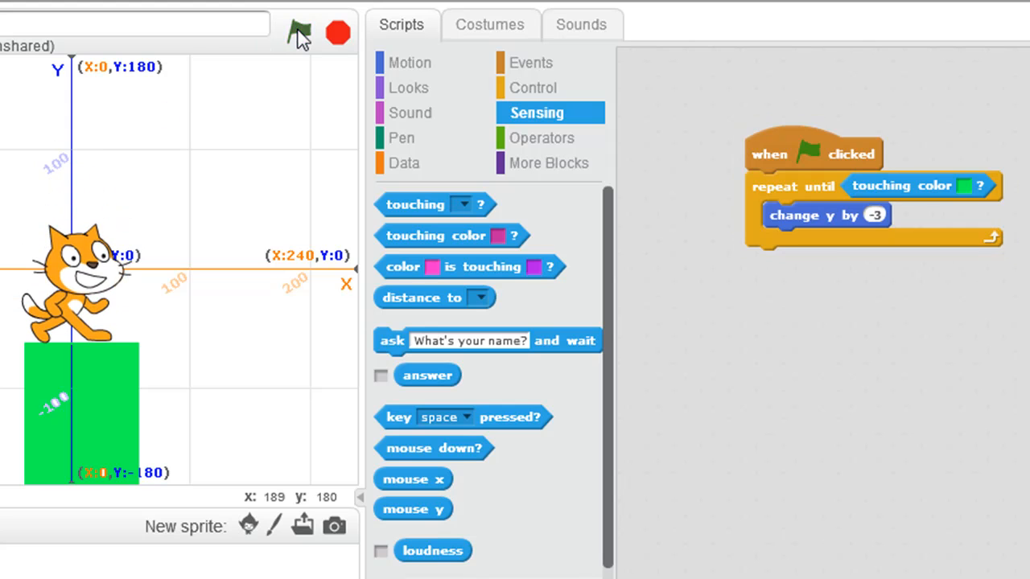